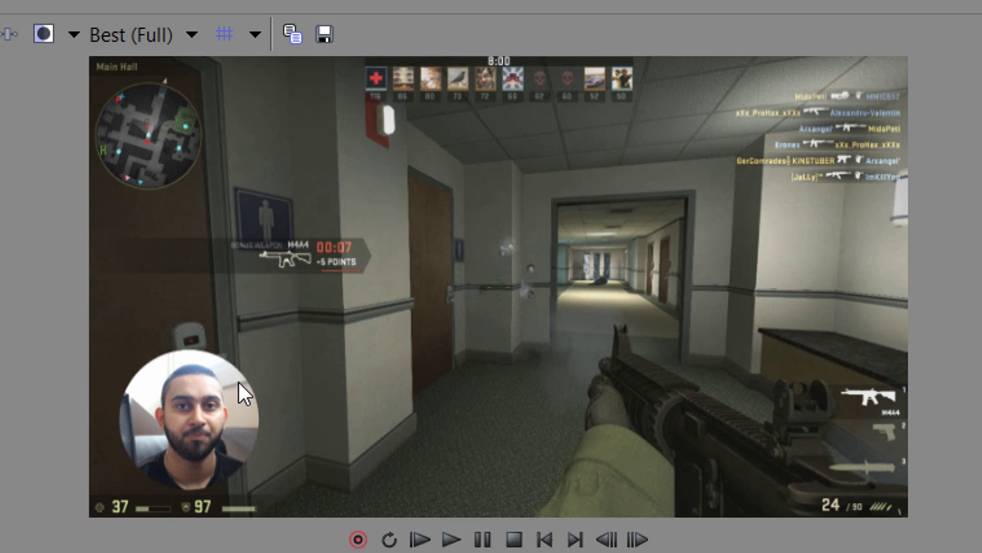
# Save the current Vegas preview frame with the round webcam to the Desktop as Image1.jpg.
pyautogui.click(324, 35)
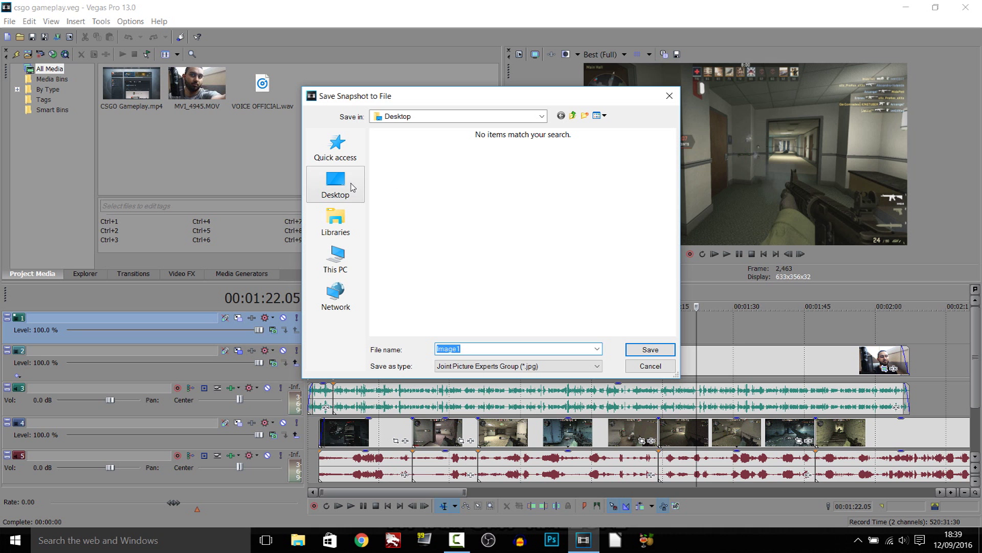
pyautogui.click(650, 349)
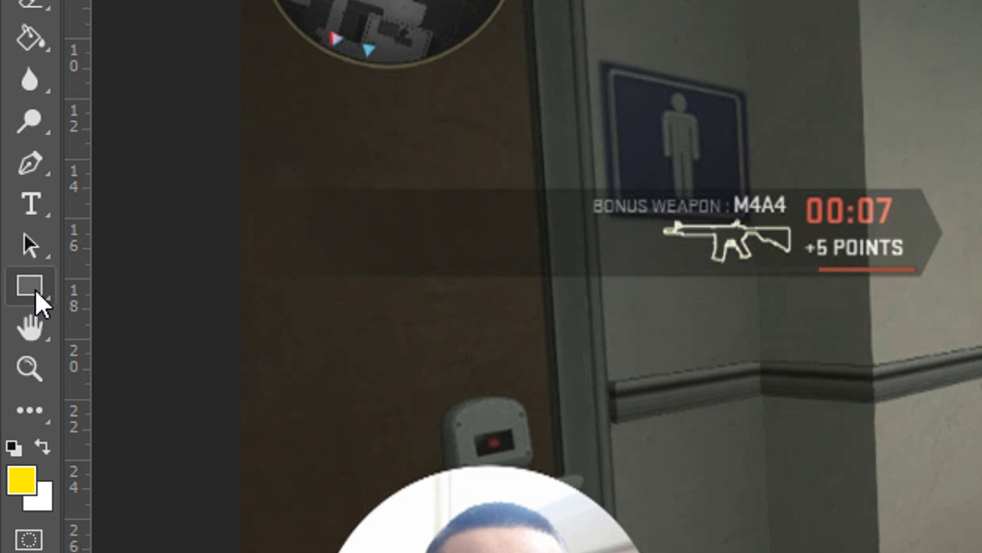
# Choose the Ellipse Tool and set its fill to No Color and its stroke to white.
pyautogui.click(13, 282)
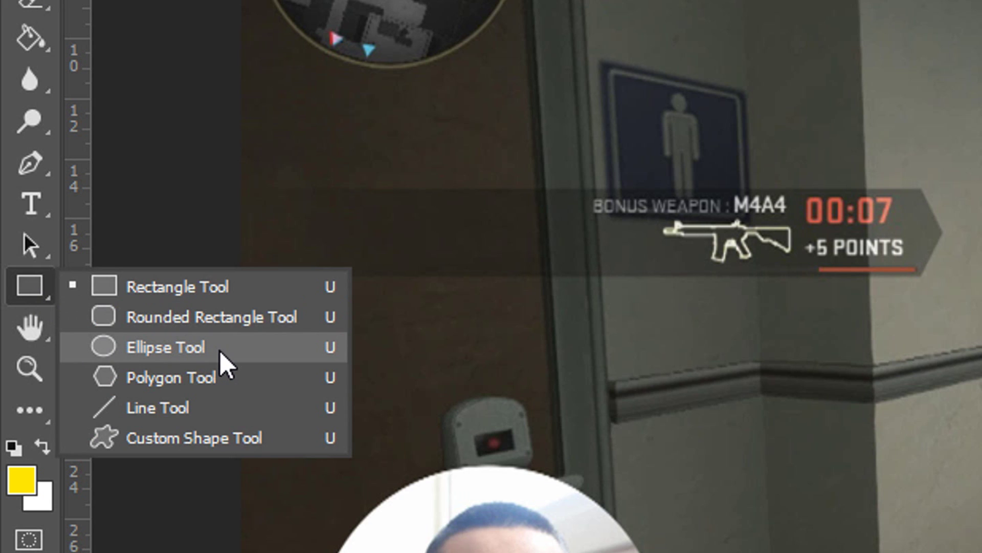
pyautogui.click(226, 353)
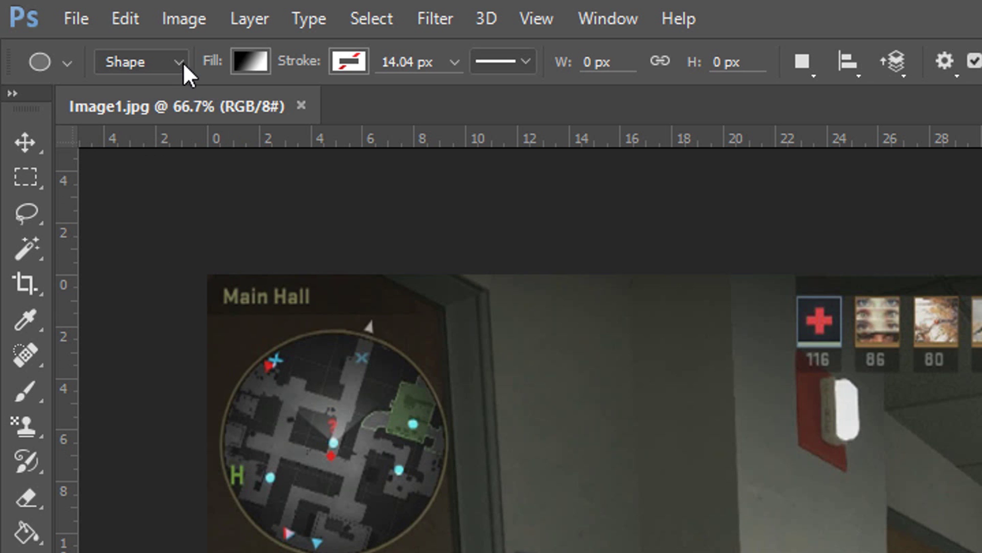
pyautogui.click(261, 63)
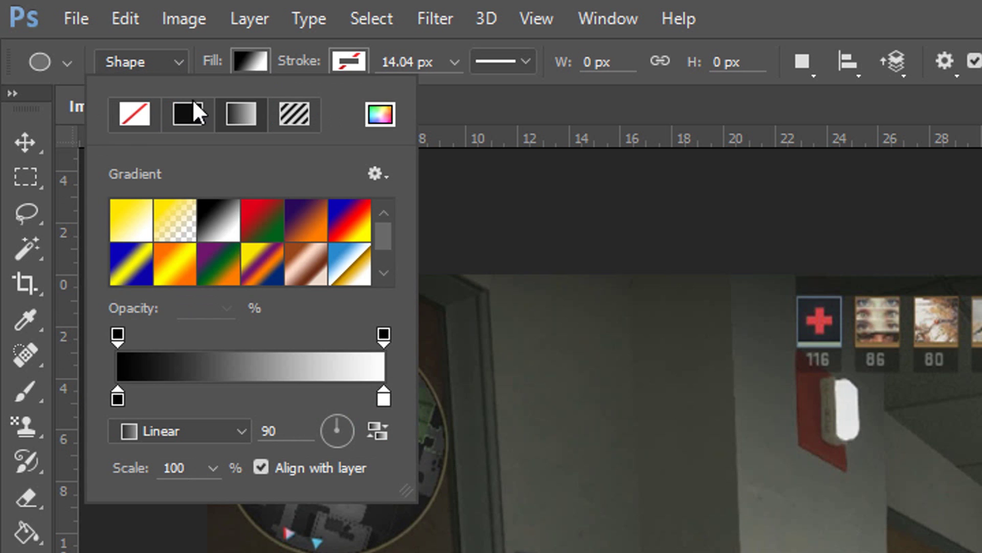
pyautogui.click(133, 117)
pyautogui.click(353, 64)
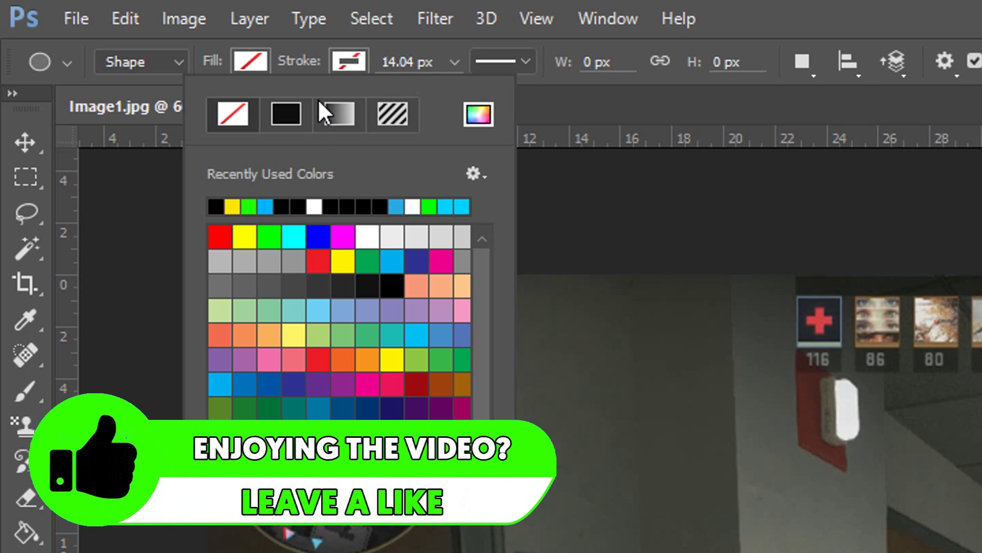
pyautogui.click(317, 207)
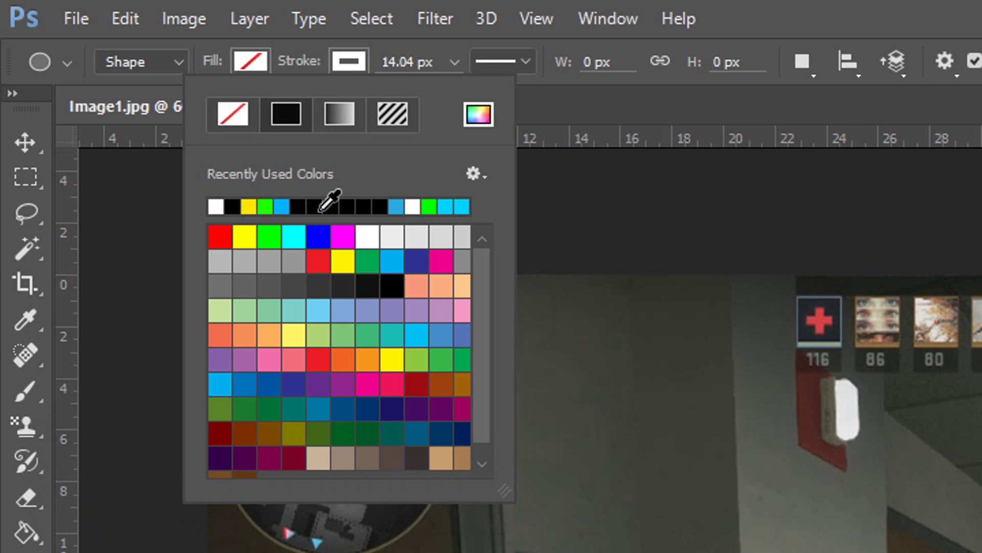
# Thin the ellipse stroke to about 7.63 px with a solid line style.
pyautogui.click(521, 64)
pyautogui.click(520, 64)
pyautogui.click(452, 62)
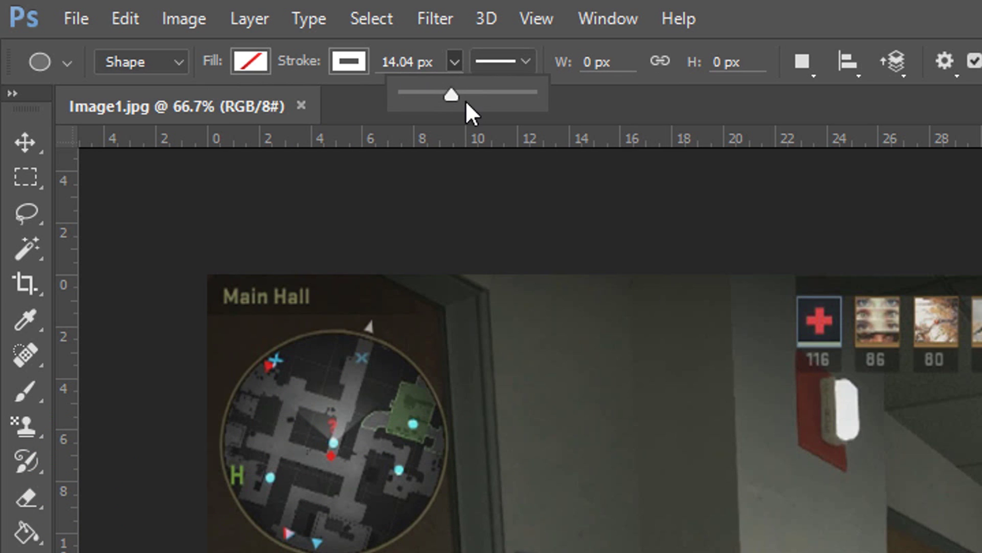
pyautogui.moveTo(450, 94); pyautogui.dragTo(438, 96)
pyautogui.click(526, 63)
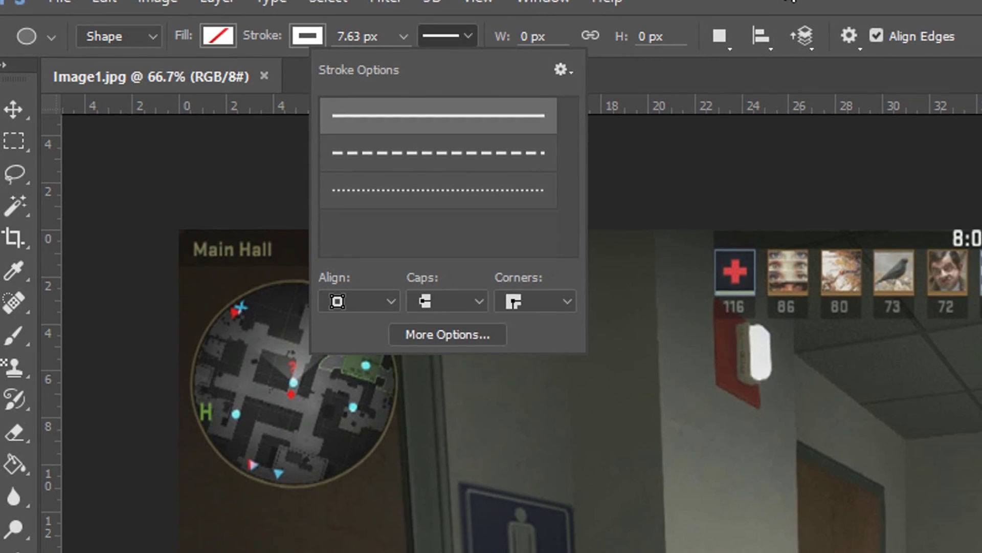
pyautogui.press('Escape')
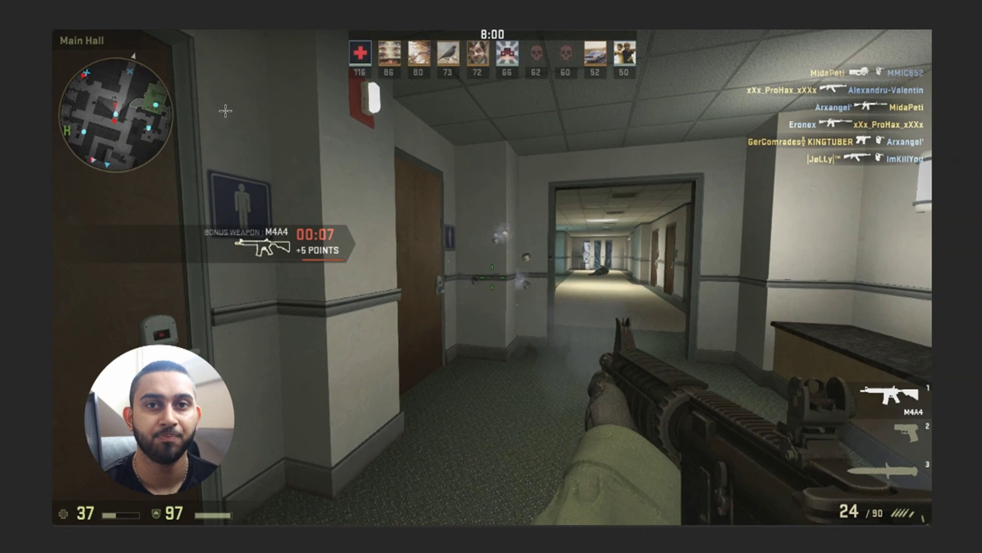
# Draw a 359 px white circle outline on the screenshot and widen its stroke to 10.84 px.
pyautogui.moveTo(220, 106); pyautogui.dragTo(497, 268)
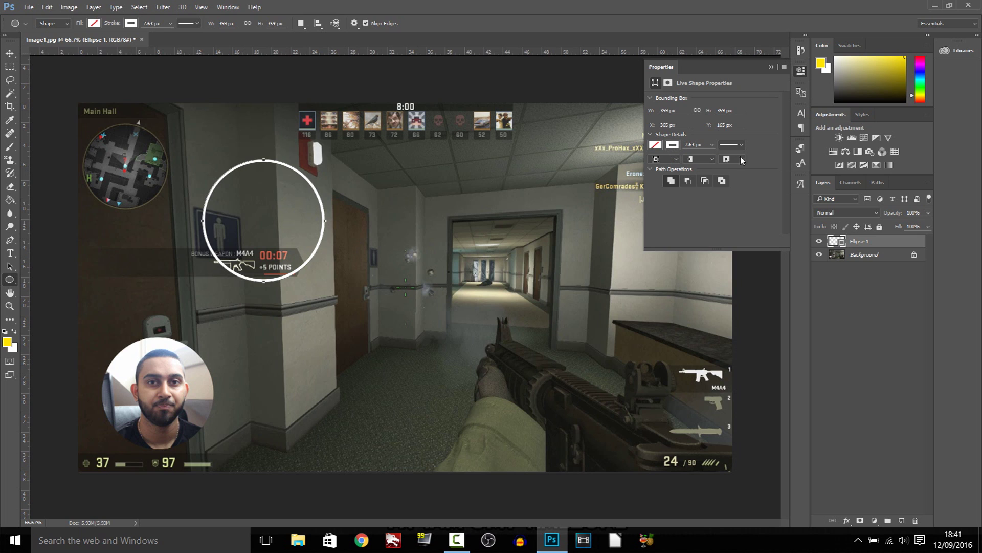
pyautogui.click(712, 146)
pyautogui.moveTo(725, 160); pyautogui.dragTo(711, 158)
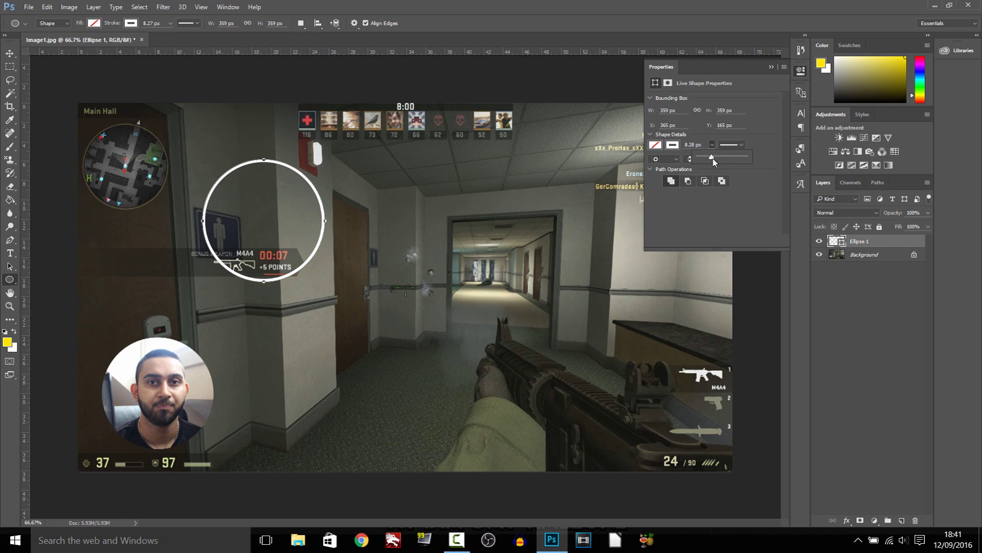
# Move the ring onto the webcam face and scale it to about 96% so it fits snugly.
pyautogui.click(9, 53)
pyautogui.moveTo(273, 202); pyautogui.dragTo(167, 378)
pyautogui.hotkey('ctrl', '+')
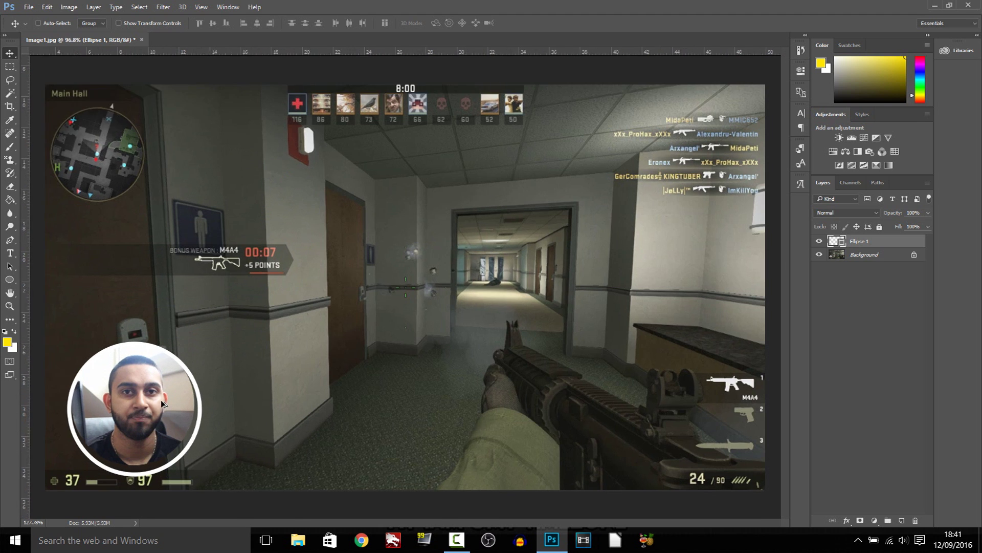
pyautogui.hotkey('ctrl', '+')
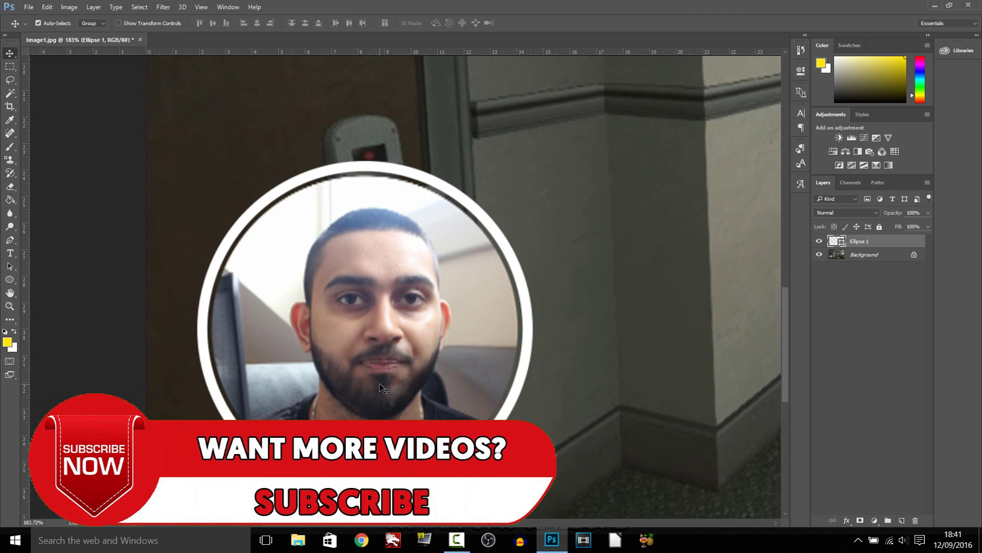
pyautogui.hotkey('ctrl', 't')
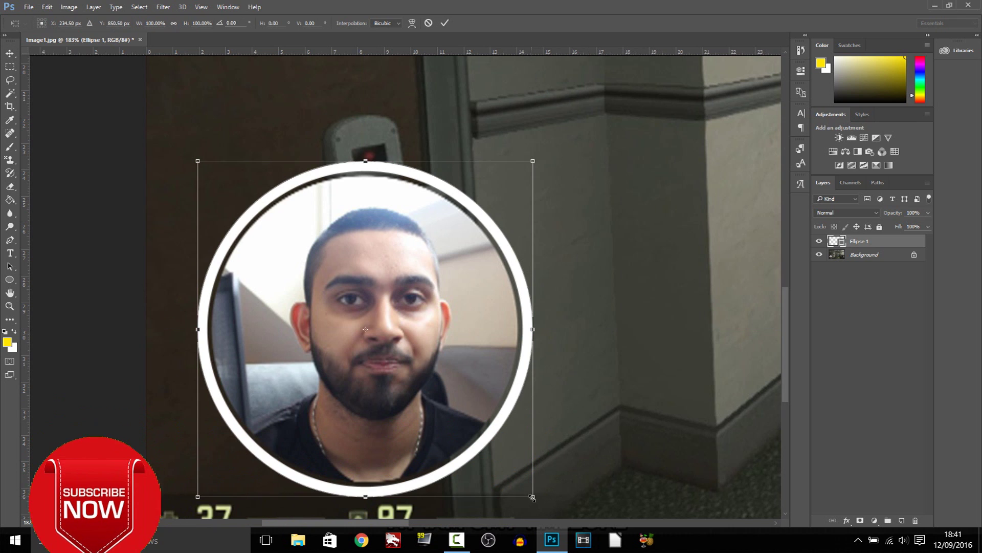
pyautogui.moveTo(533, 499); pyautogui.dragTo(499, 455)
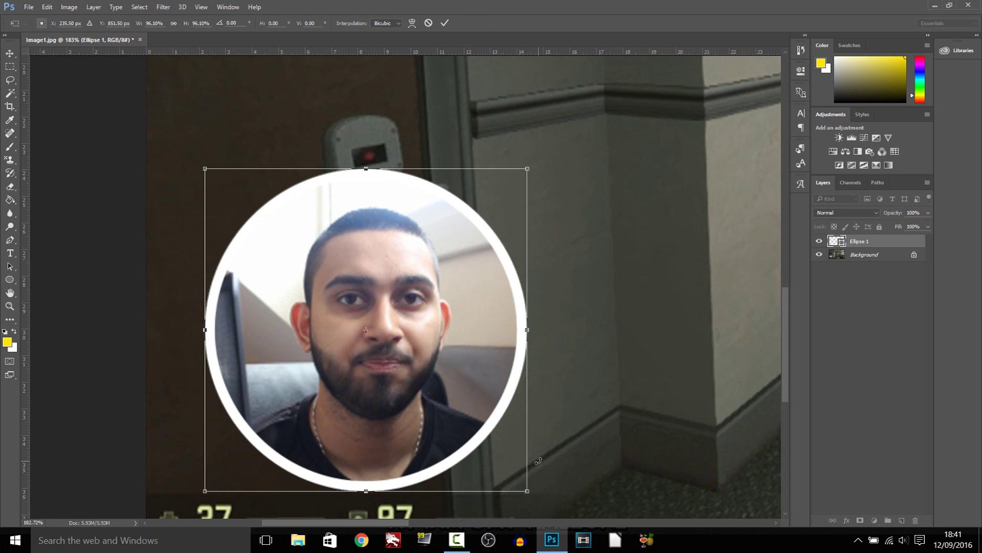
pyautogui.press('Return')
pyautogui.scroll(-5, 447, 435)
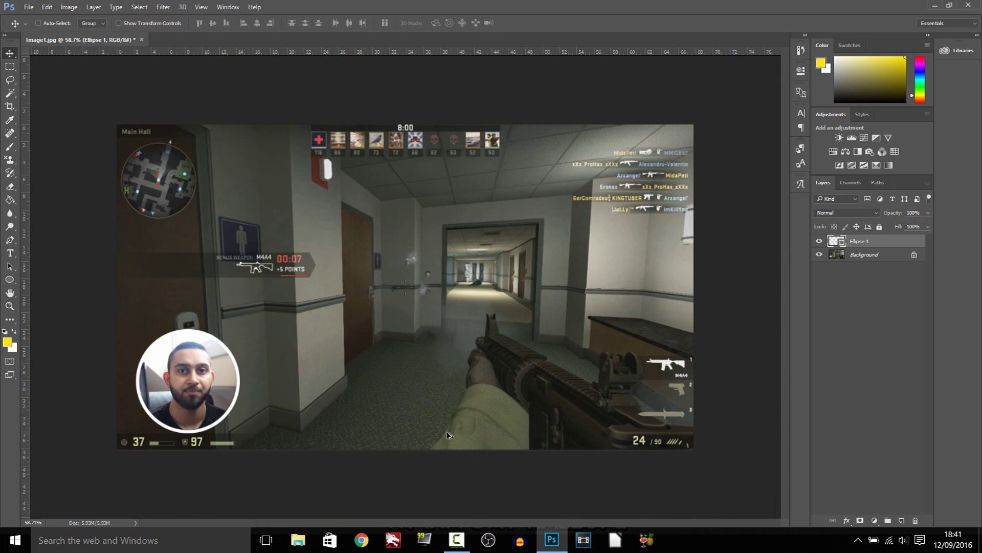
# Add a black outside Stroke and a yellow Color Dodge Inner Glow to the ring.
pyautogui.scroll(1, 228, 417)
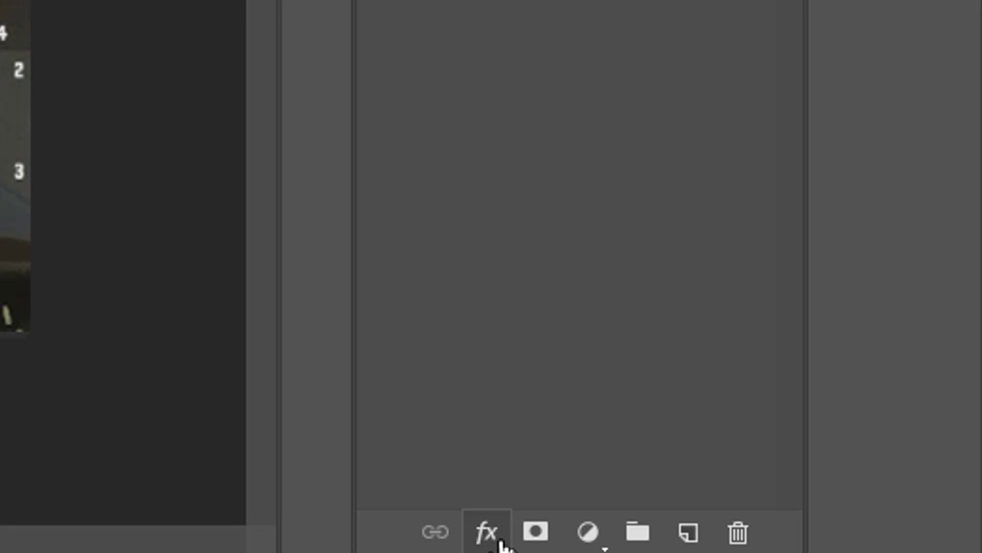
pyautogui.click(495, 539)
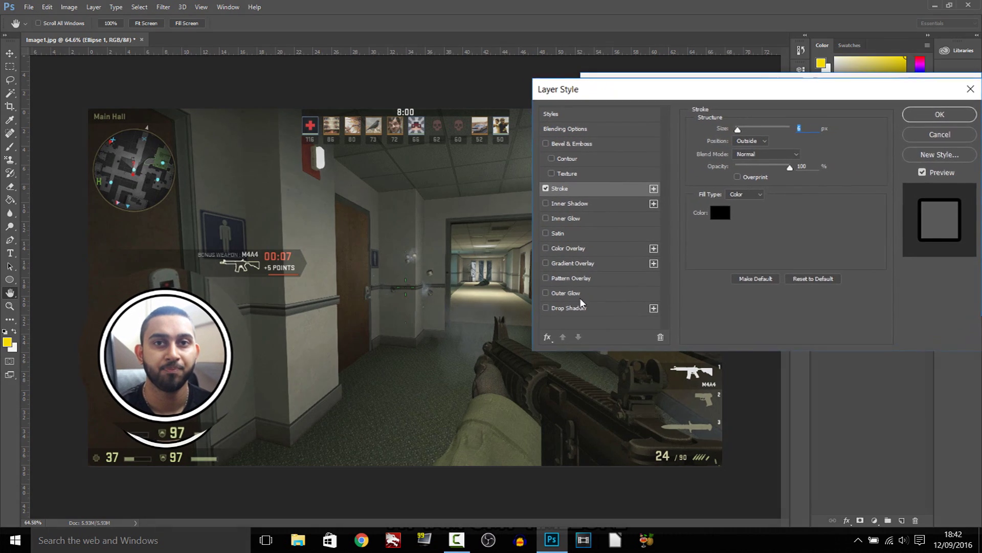
pyautogui.click(612, 198)
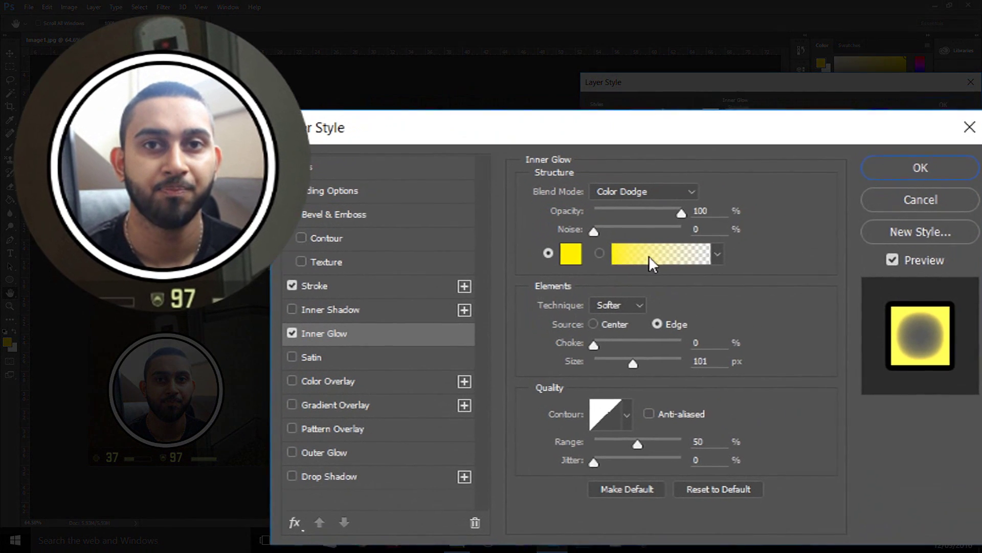
# Switch the inner glow to Normal blending and widen it, then disable the glow.
pyautogui.click(657, 200)
pyautogui.click(646, 213)
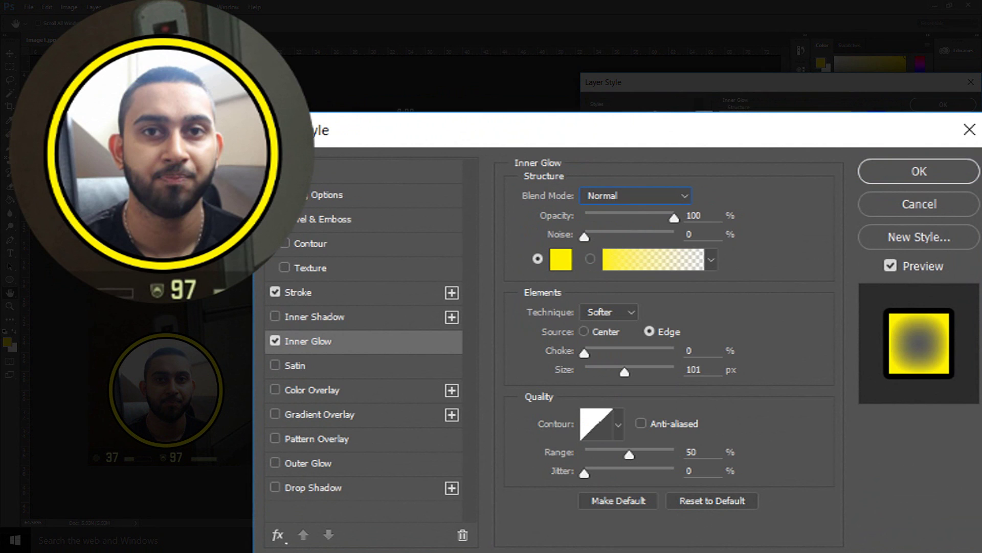
pyautogui.moveTo(634, 372); pyautogui.dragTo(595, 376)
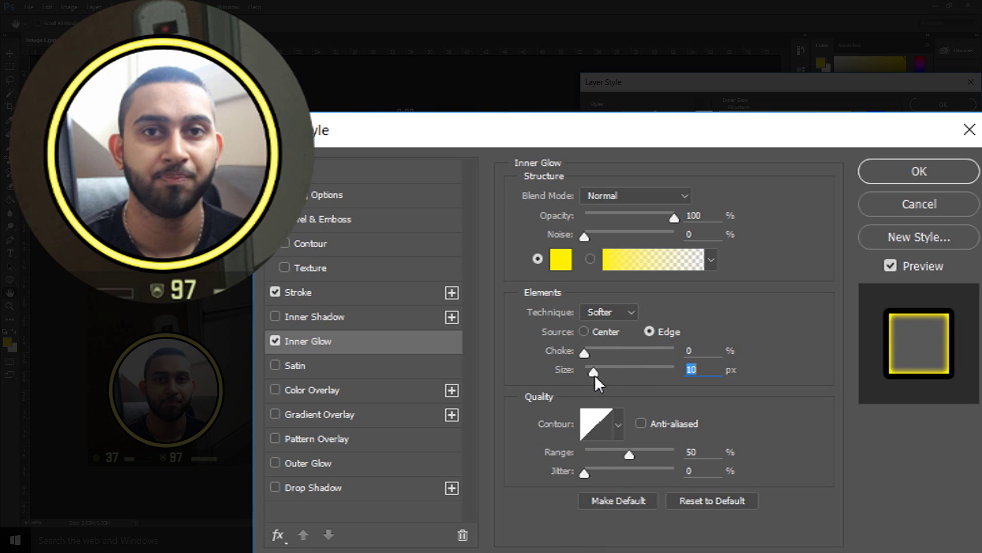
pyautogui.click(275, 340)
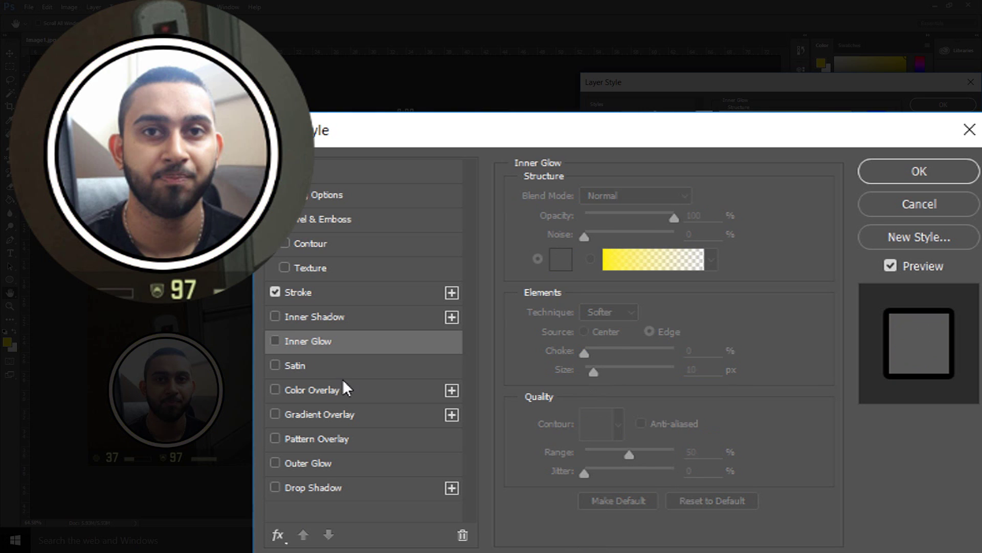
# Add a Gradient Overlay to the ring, starting from the yellow-to-white preset.
pyautogui.click(336, 419)
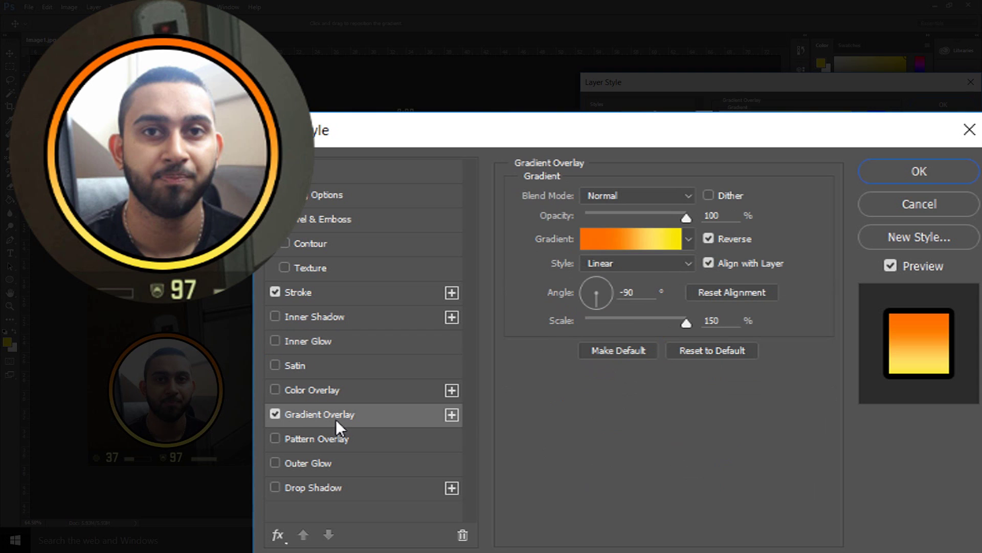
pyautogui.click(644, 247)
pyautogui.click(712, 198)
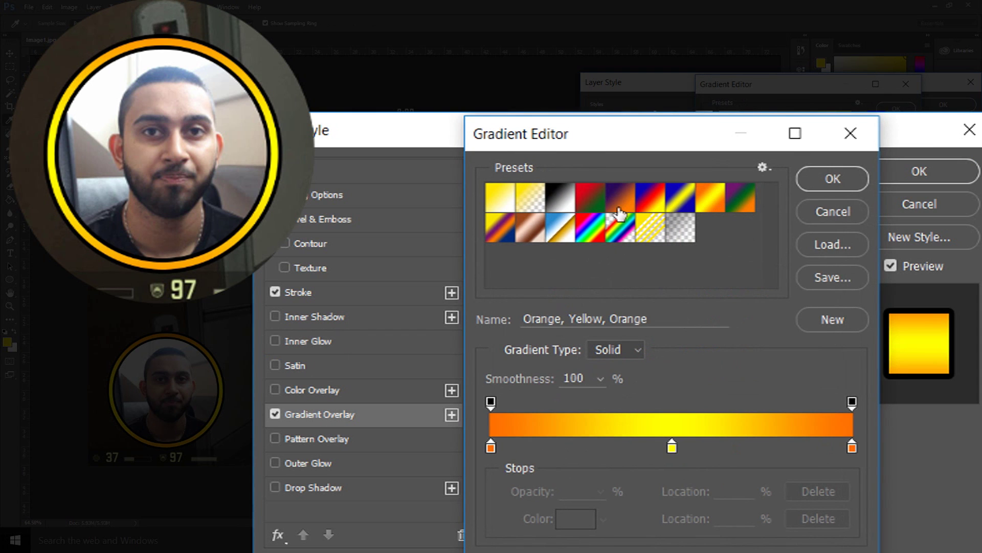
pyautogui.click(513, 208)
pyautogui.click(643, 213)
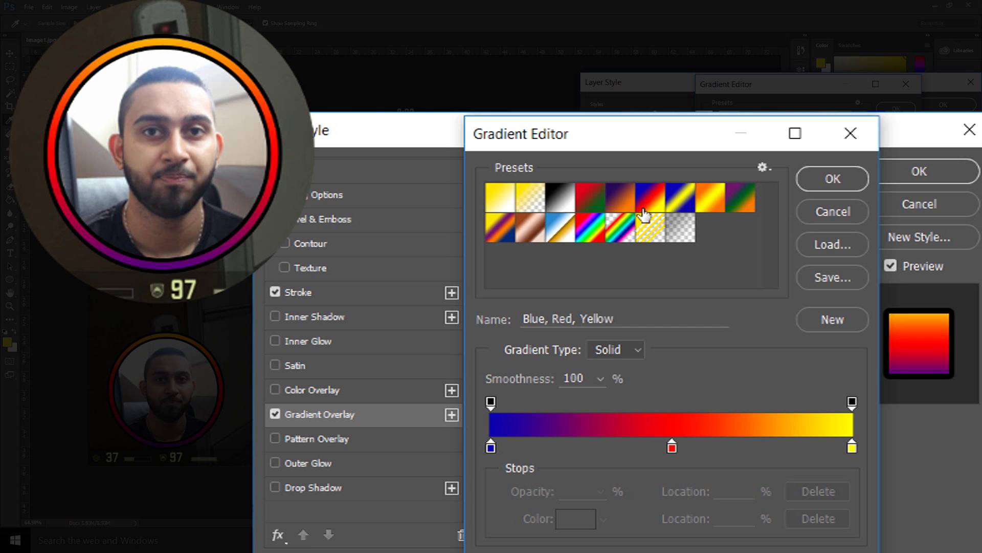
pyautogui.click(511, 205)
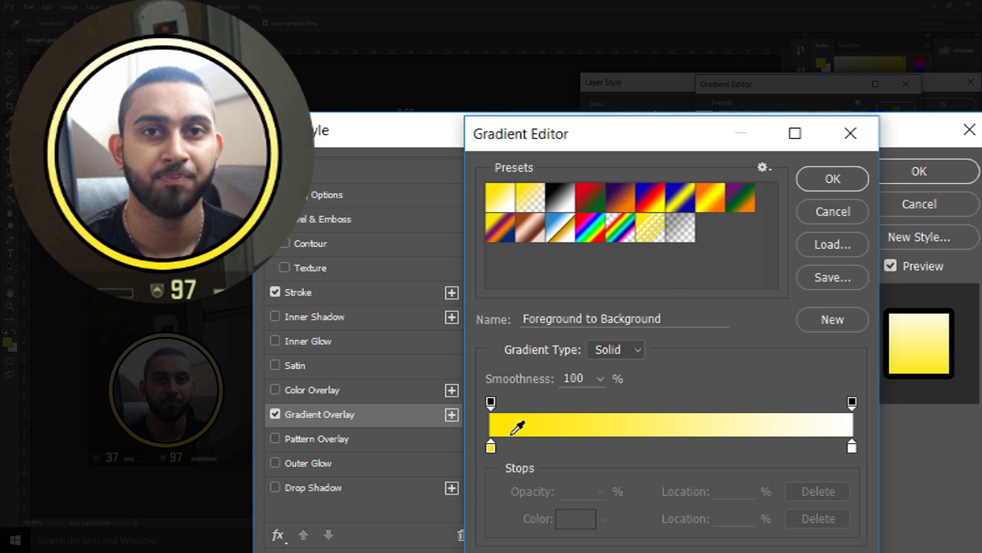
# Make the first gradient stop cyan and add a light blue 00aeff middle stop.
pyautogui.doubleClick(491, 448)
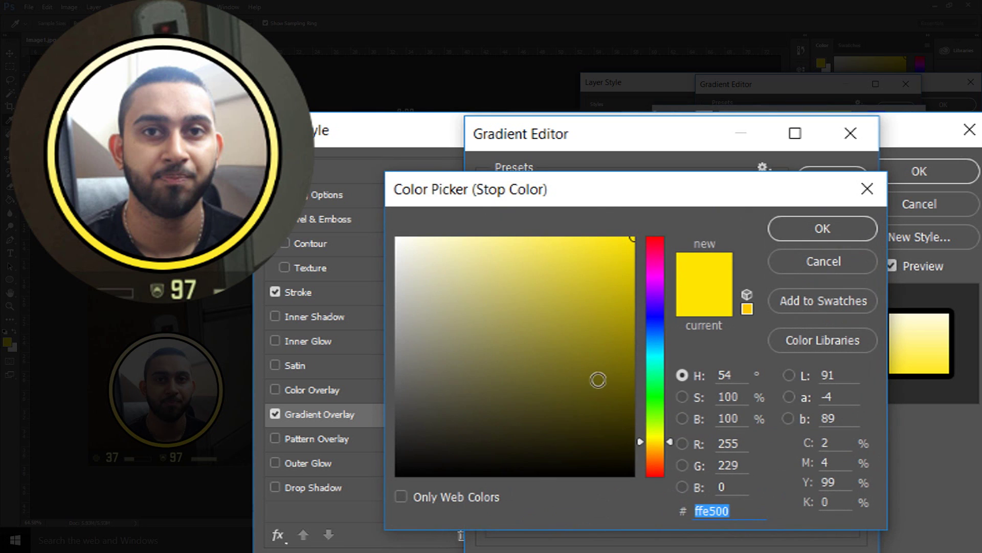
pyautogui.click(655, 358)
pyautogui.click(822, 228)
pyautogui.click(635, 448)
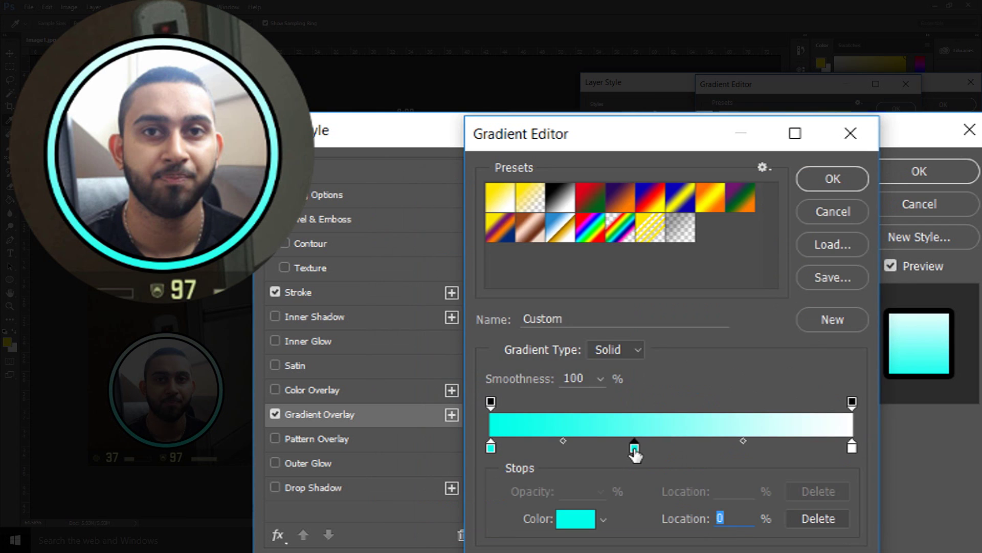
pyautogui.doubleClick(634, 448)
pyautogui.click(662, 344)
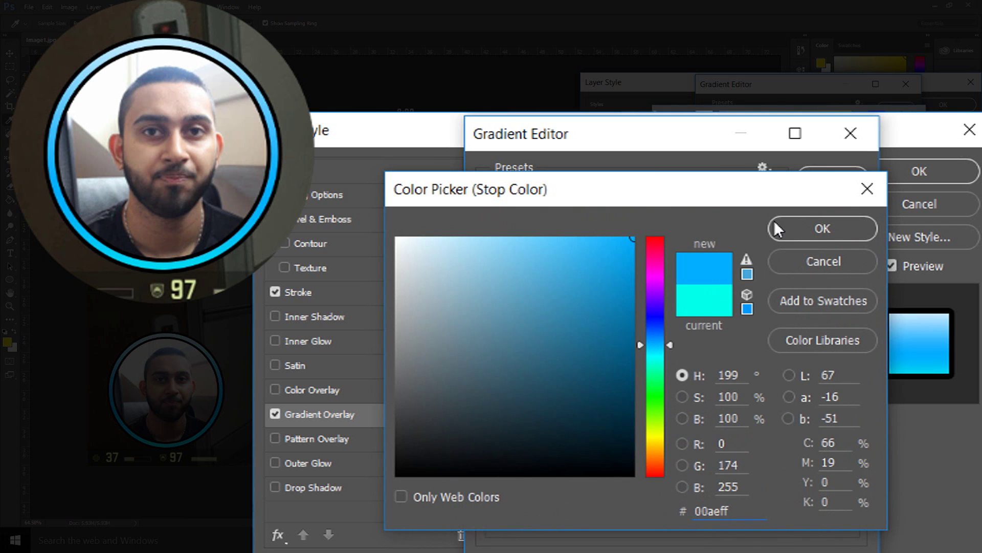
pyautogui.click(822, 228)
# Add a deeper blue 006cff stop, make the end stop saturated blue 0018ff, and accept.
pyautogui.click(737, 449)
pyautogui.doubleClick(737, 450)
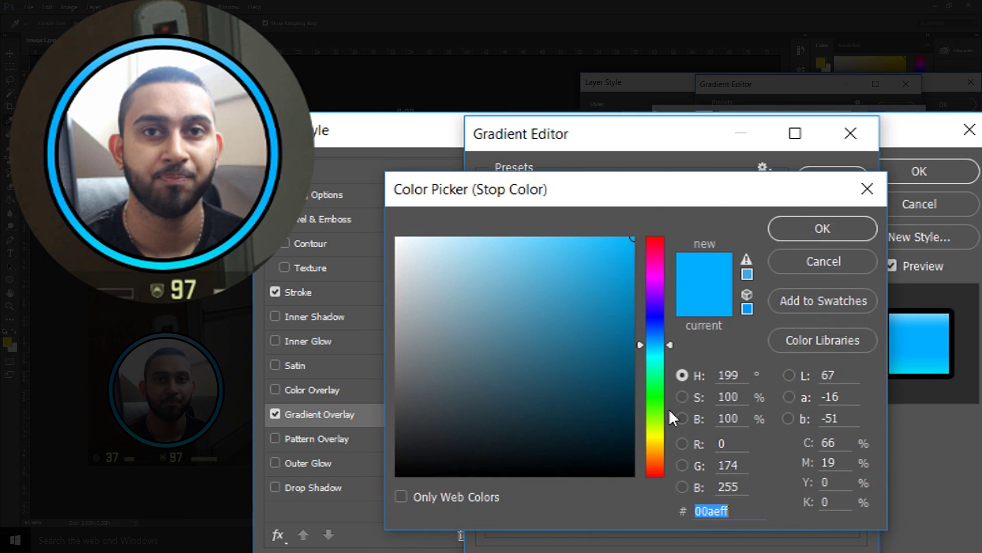
pyautogui.click(669, 335)
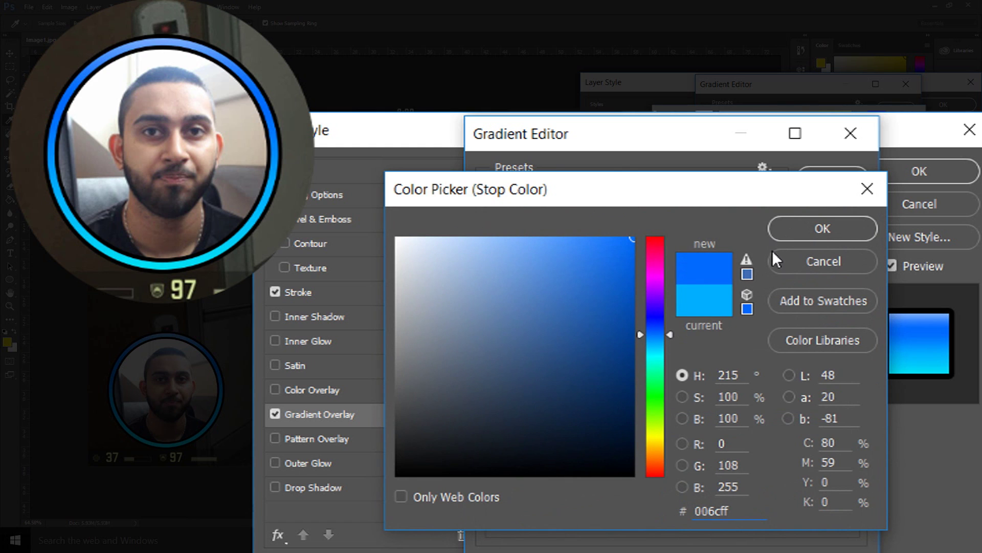
pyautogui.click(822, 228)
pyautogui.doubleClick(850, 449)
pyautogui.click(665, 321)
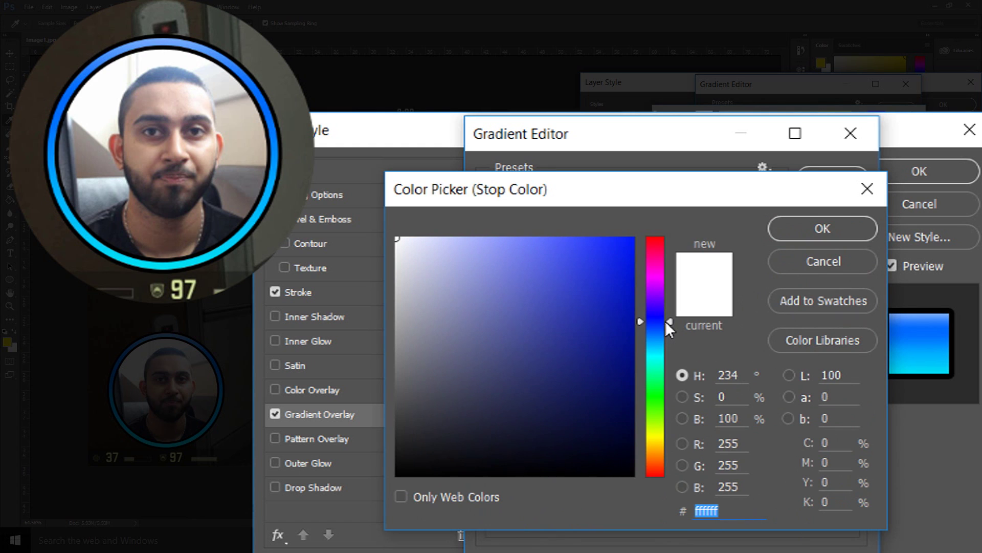
pyautogui.click(634, 239)
pyautogui.click(805, 228)
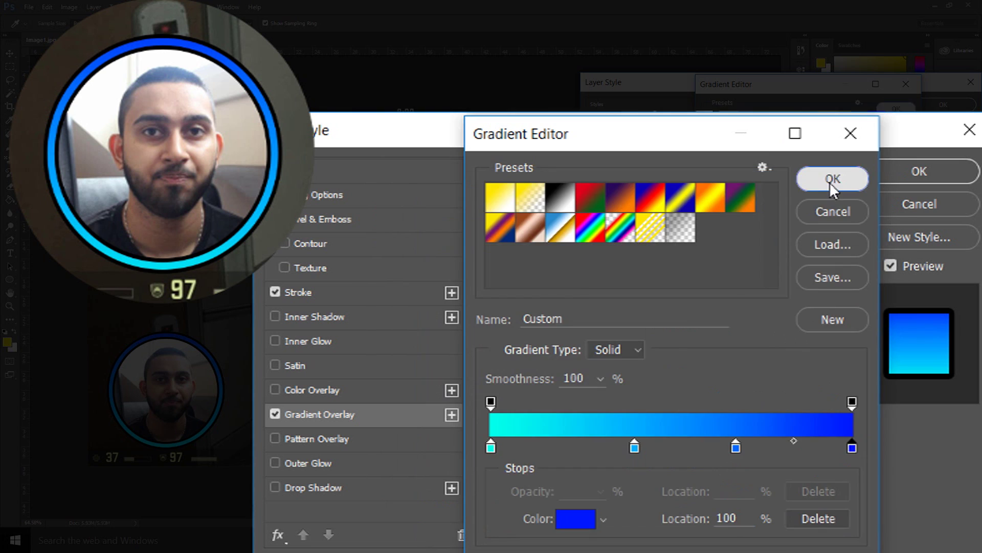
pyautogui.click(830, 182)
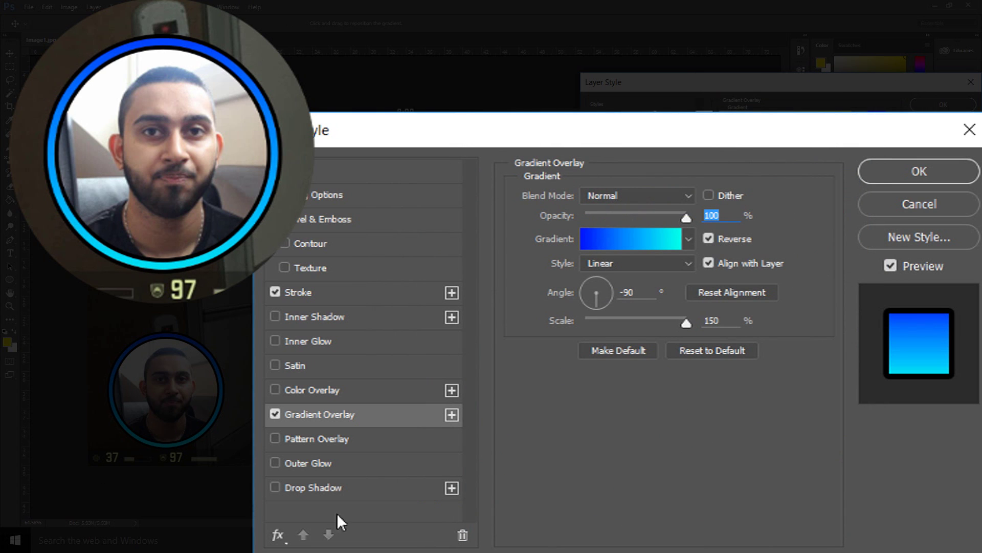
# Test an Outer Glow reduced to 16 px, then disable it and apply the ring's styles.
pyautogui.click(301, 463)
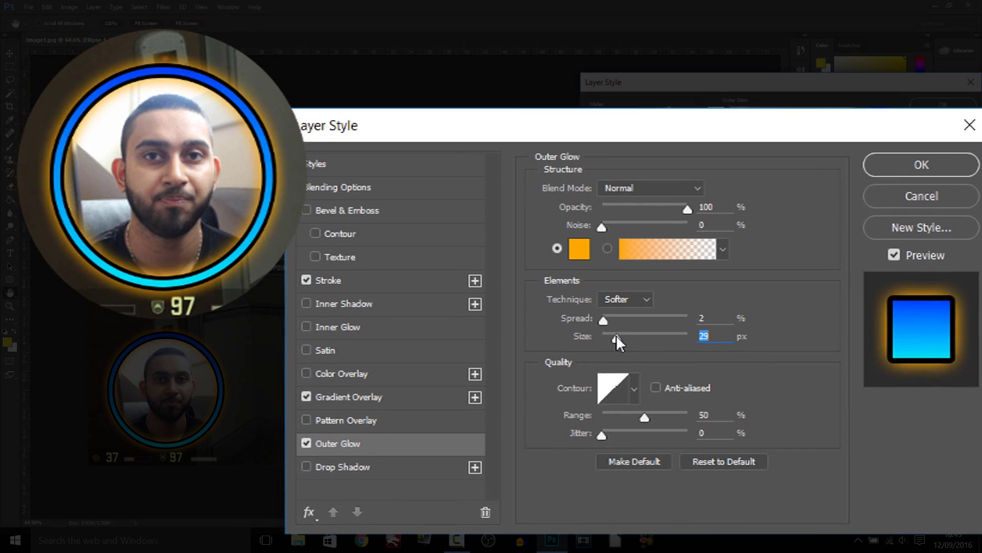
pyautogui.moveTo(601, 350); pyautogui.dragTo(597, 352)
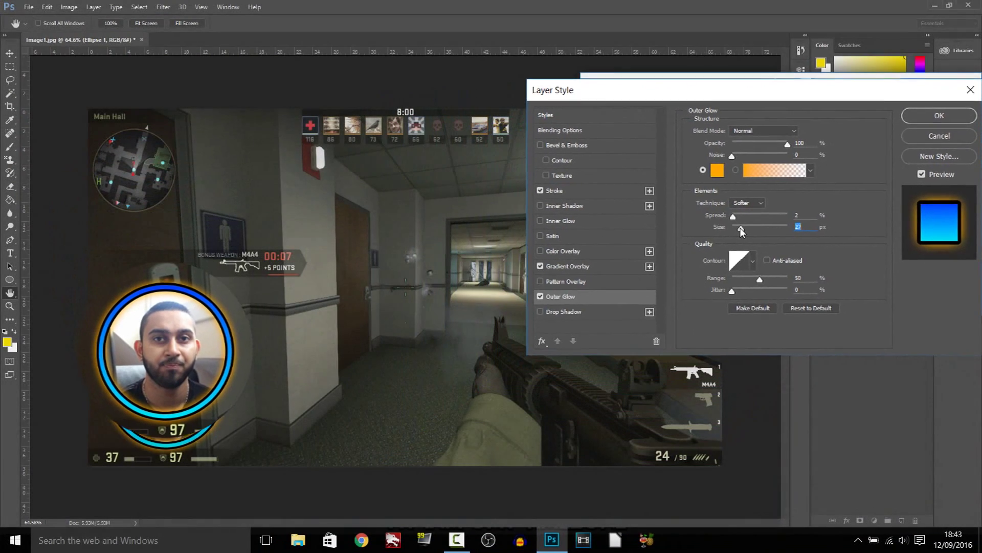
pyautogui.moveTo(742, 231); pyautogui.dragTo(771, 203)
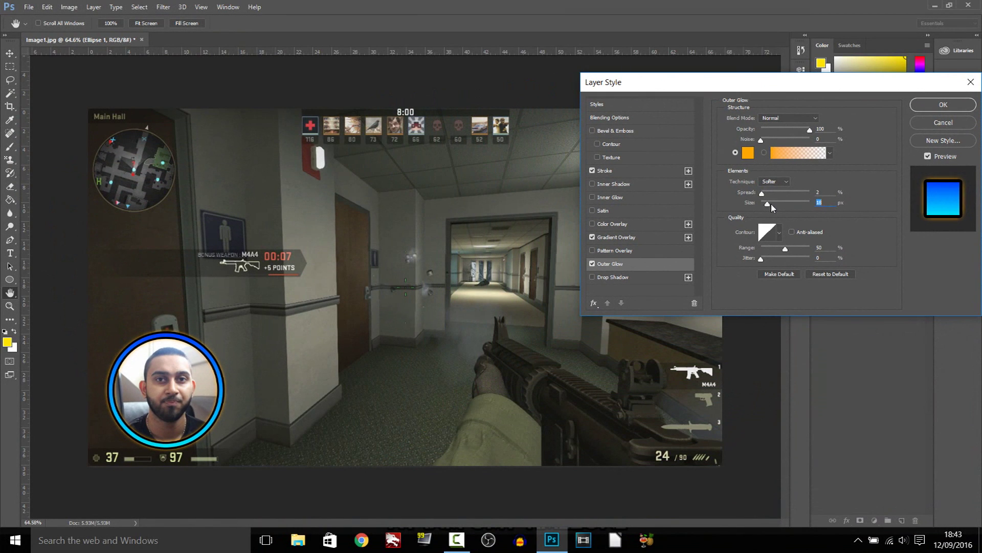
pyautogui.click(592, 264)
pyautogui.moveTo(716, 82); pyautogui.dragTo(591, 84)
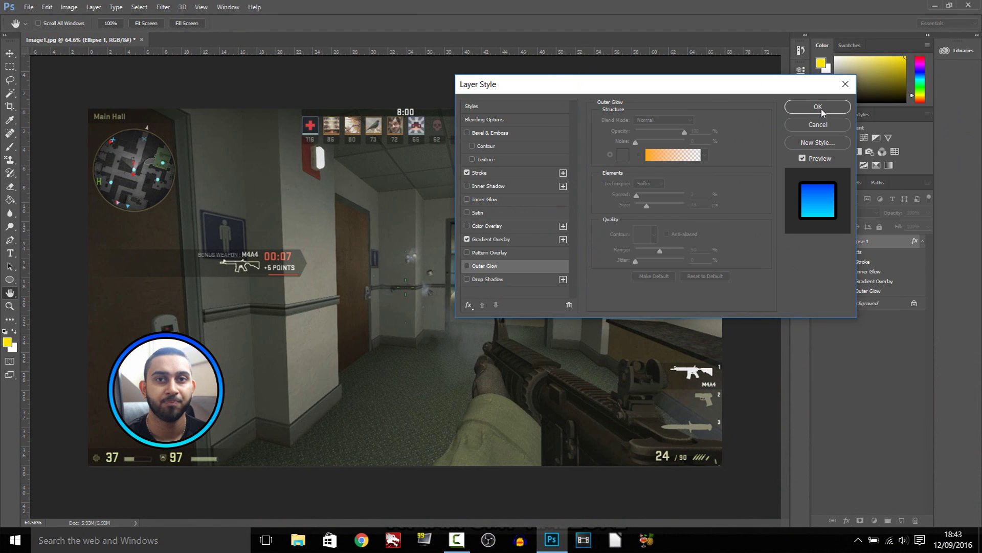
pyautogui.click(818, 107)
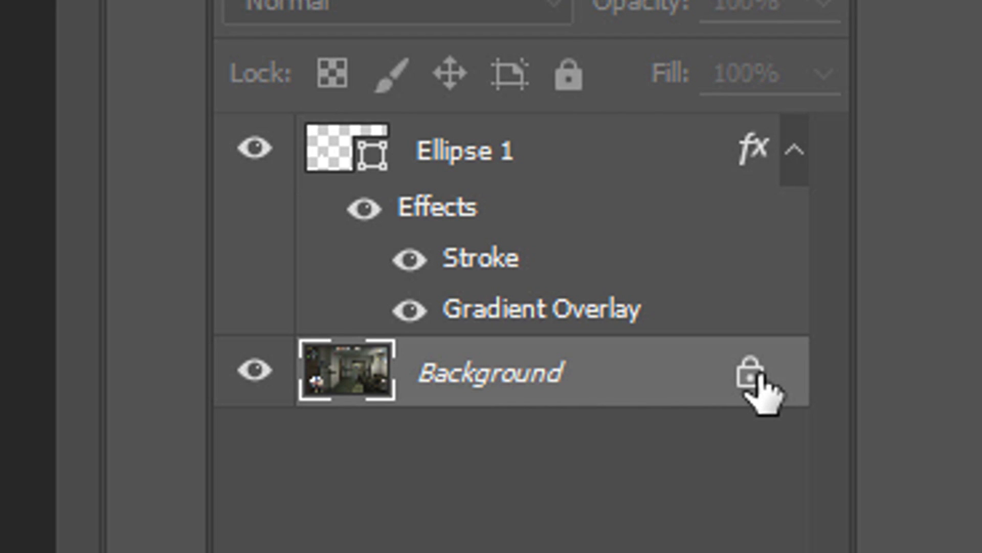
# Delete the gameplay Background layer and save the transparent ring as Image1.png.
pyautogui.click(914, 283)
pyautogui.press('Delete')
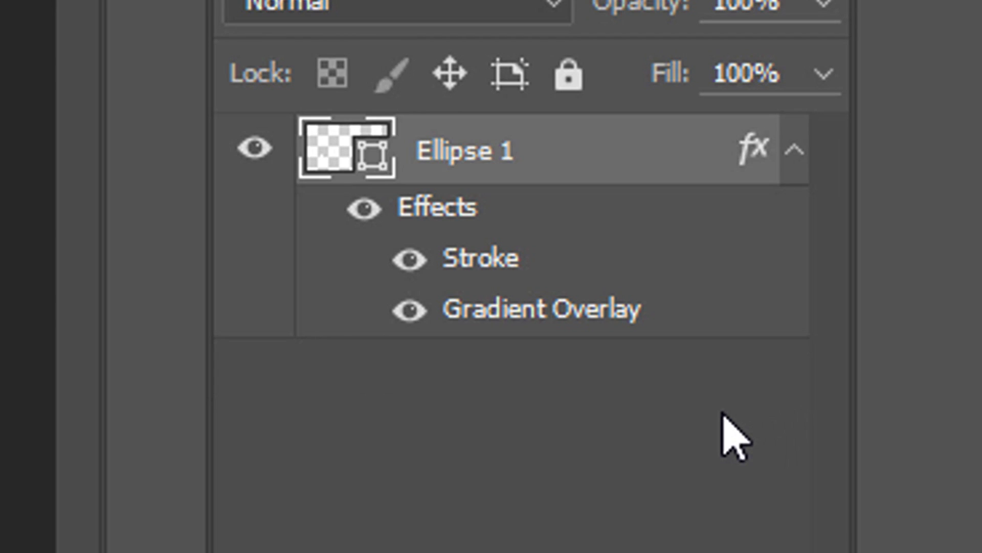
pyautogui.click(29, 7)
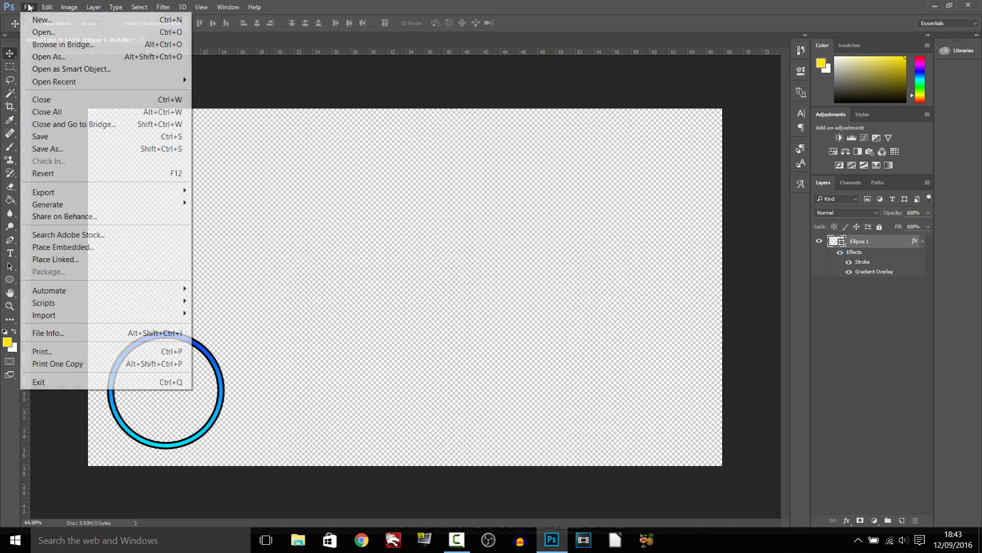
pyautogui.click(77, 149)
pyautogui.click(643, 283)
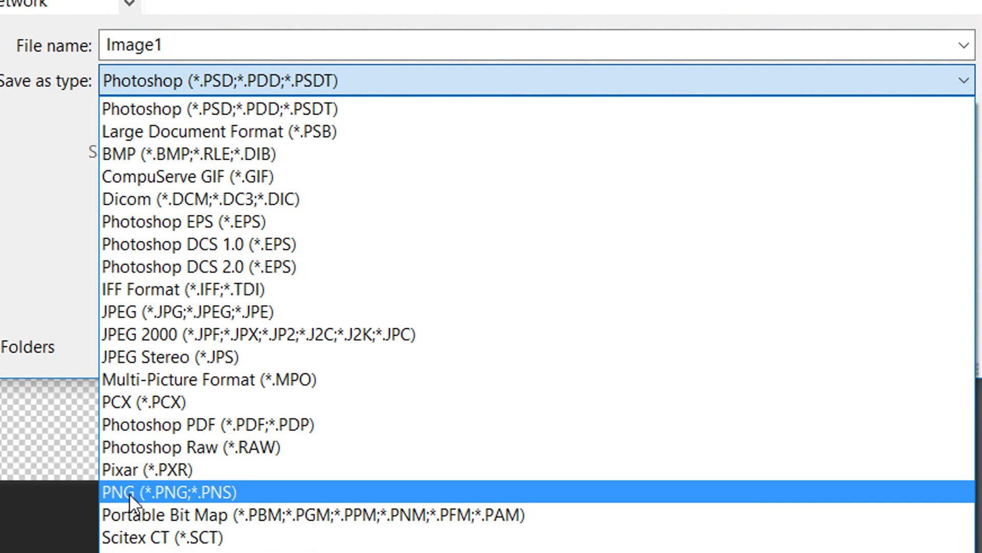
pyautogui.click(225, 494)
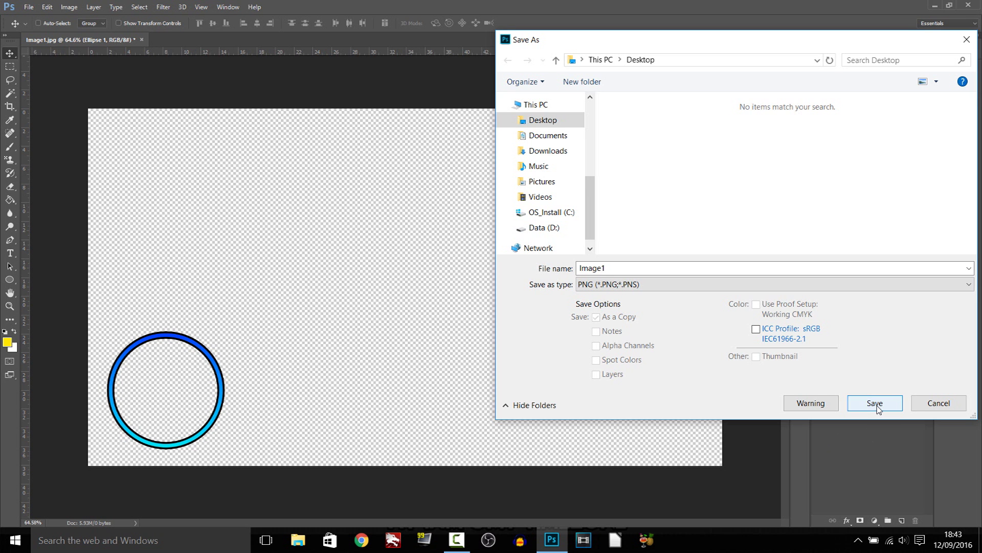
pyautogui.click(875, 404)
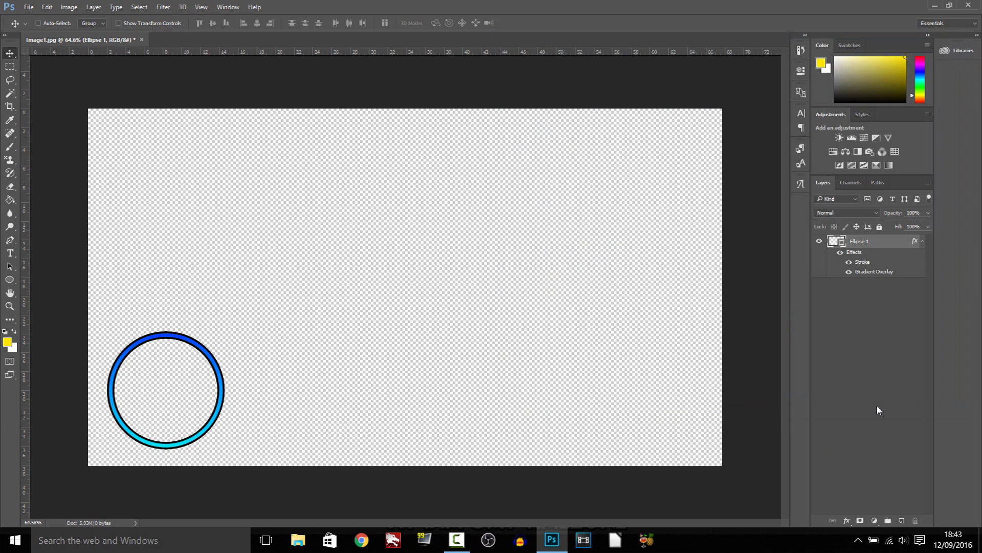
pyautogui.click(532, 174)
# Bring Image1.png from the Desktop onto the top video track in Vegas.
pyautogui.click(934, 6)
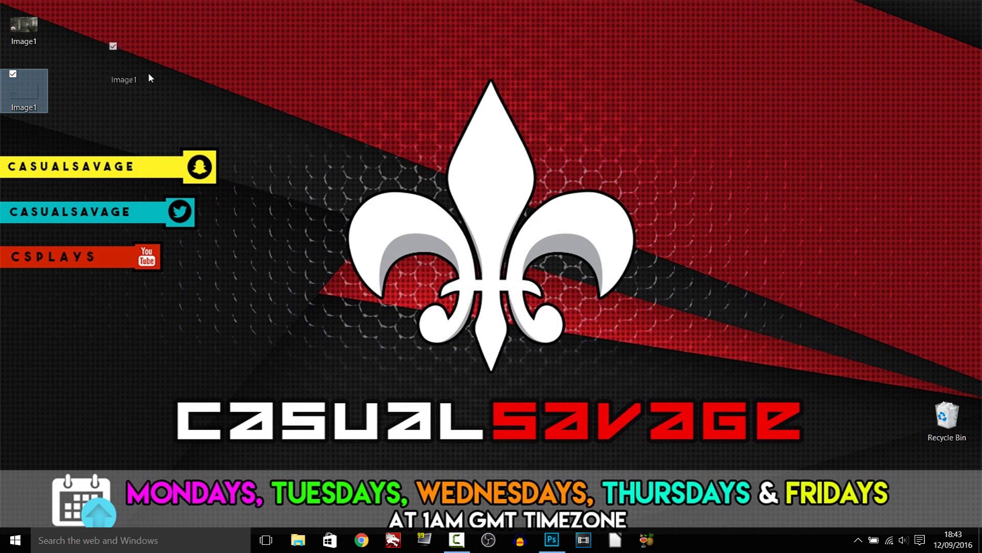
pyautogui.moveTo(148, 78); pyautogui.dragTo(503, 441)
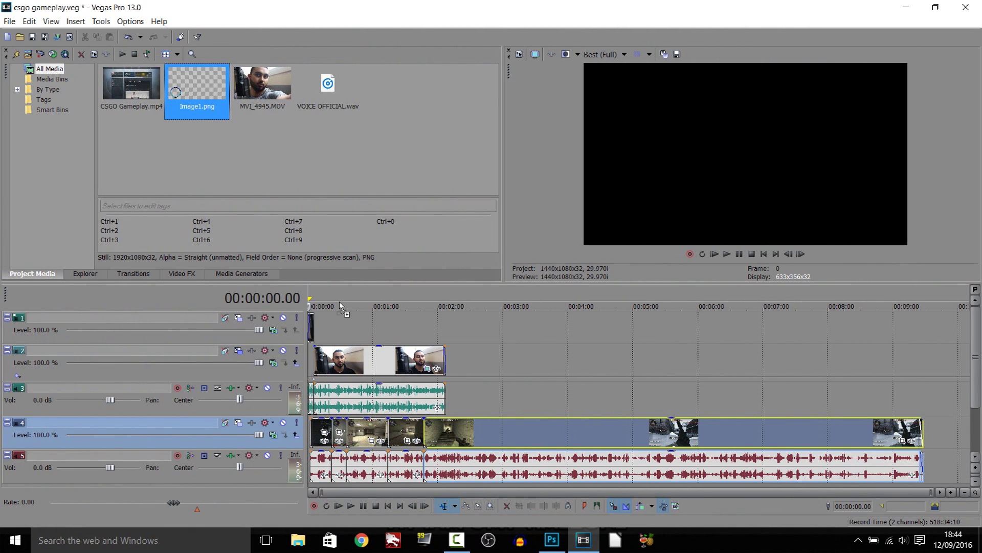
pyautogui.moveTo(340, 306); pyautogui.dragTo(331, 327)
# Align the ring clip with the webcam clip's start and stretch it to about 2:00.
pyautogui.click(326, 360)
pyautogui.scroll(4, 551, 370)
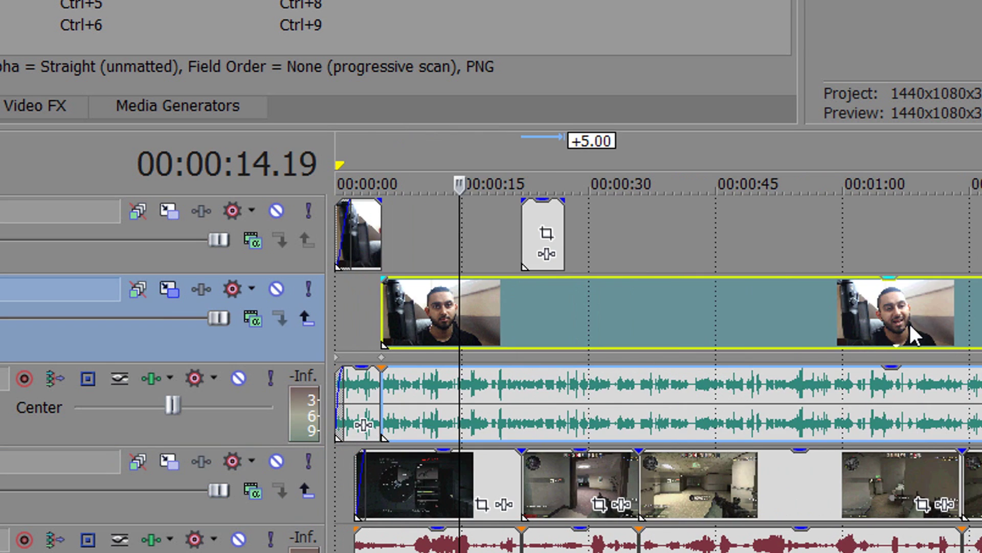
pyautogui.scroll(4, 916, 335)
pyautogui.moveTo(656, 329); pyautogui.dragTo(424, 328)
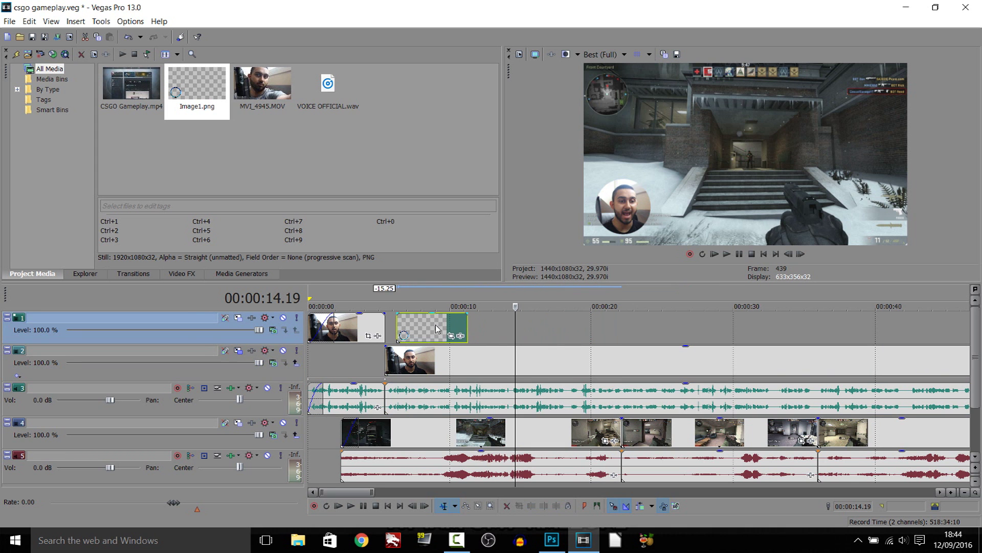
pyautogui.click(415, 358)
pyautogui.scroll(-5, 360, 356)
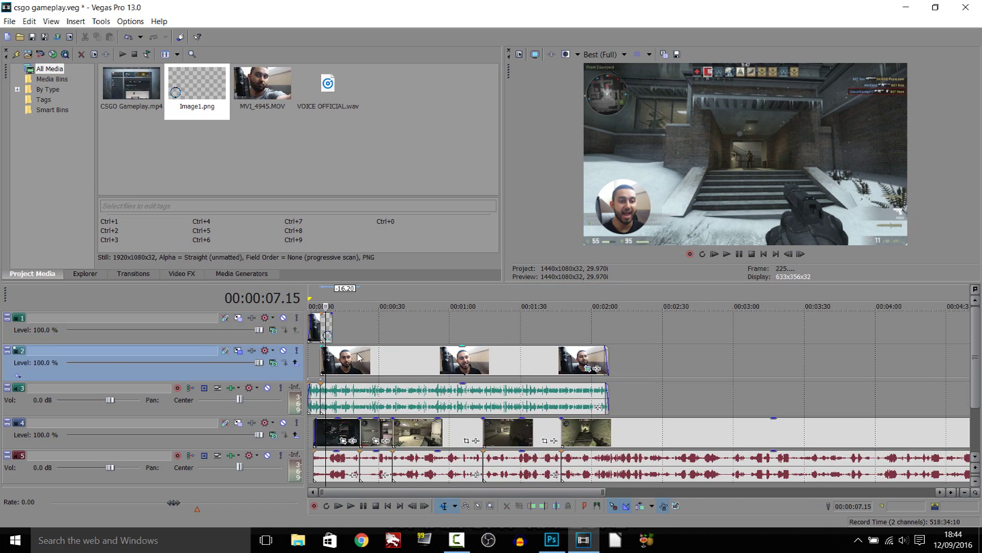
pyautogui.moveTo(332, 323); pyautogui.dragTo(607, 324)
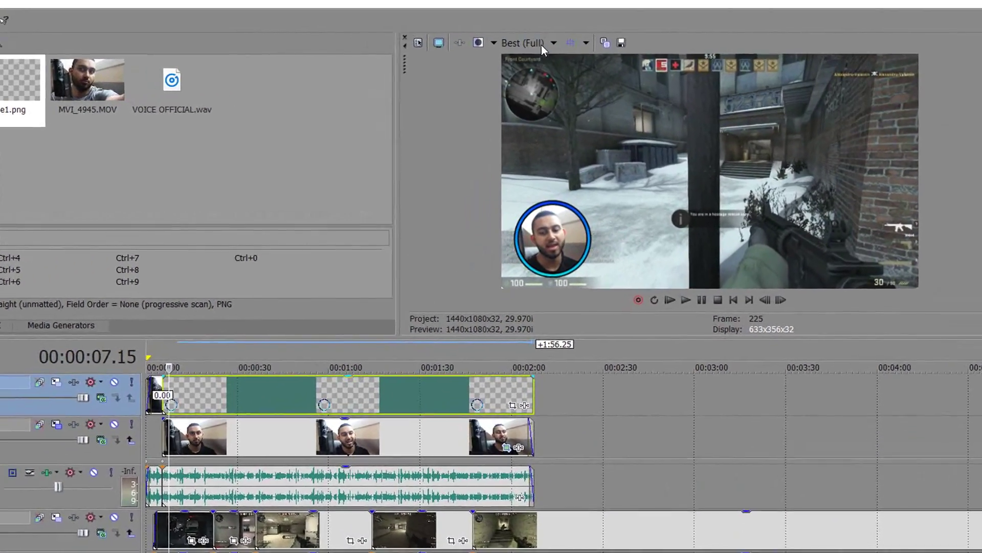
# Set preview quality to Good (Auto) and play back the ringed webcam overlay.
pyautogui.click(623, 54)
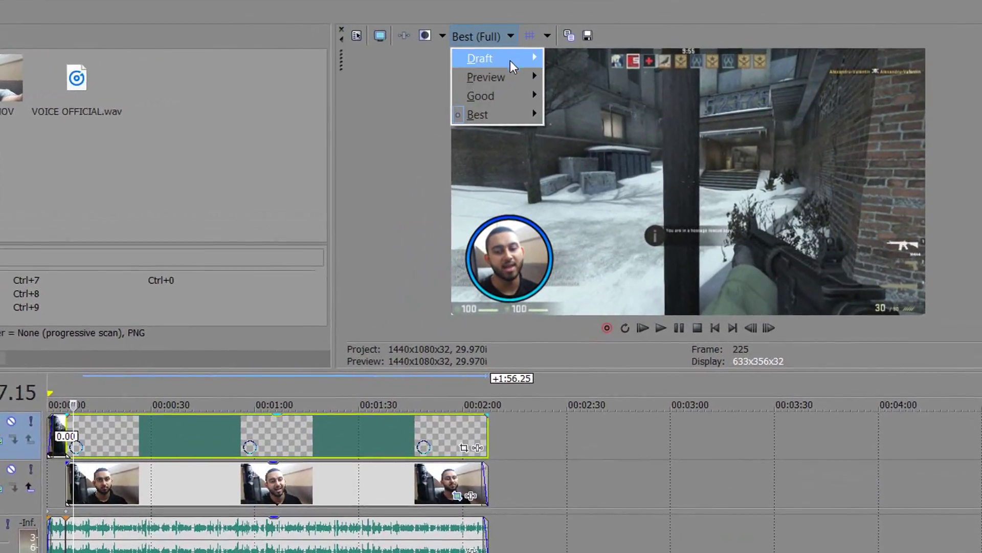
pyautogui.moveTo(509, 95)
pyautogui.click(573, 95)
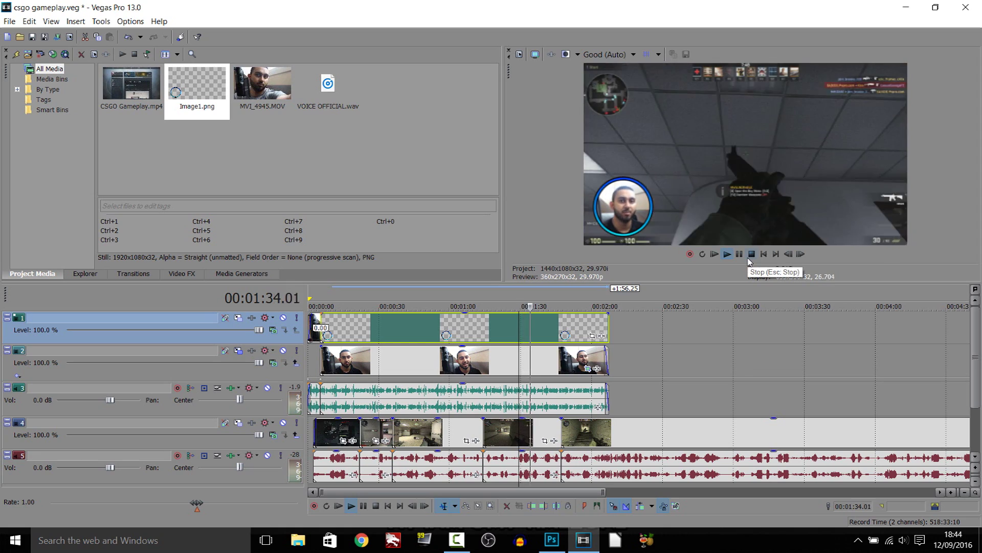
pyautogui.click(750, 256)
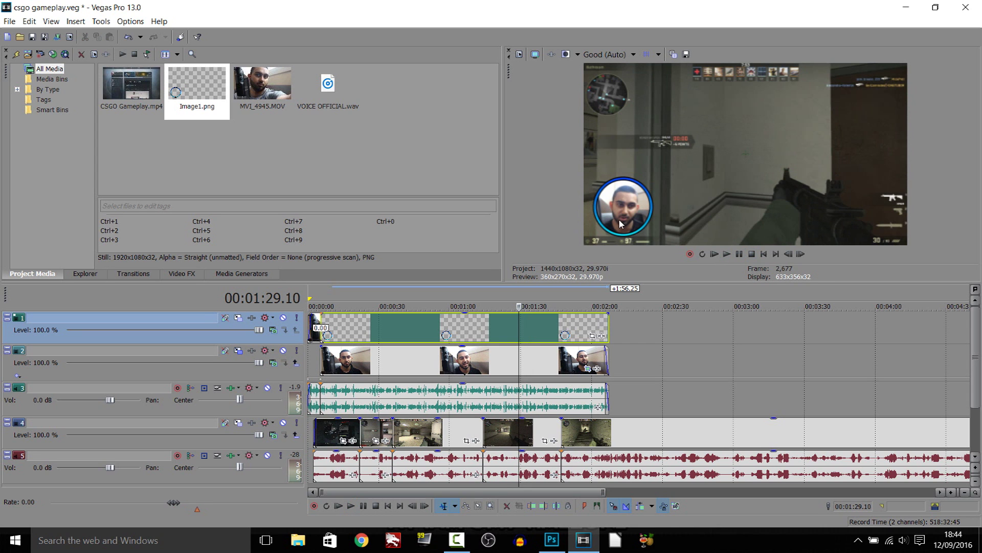